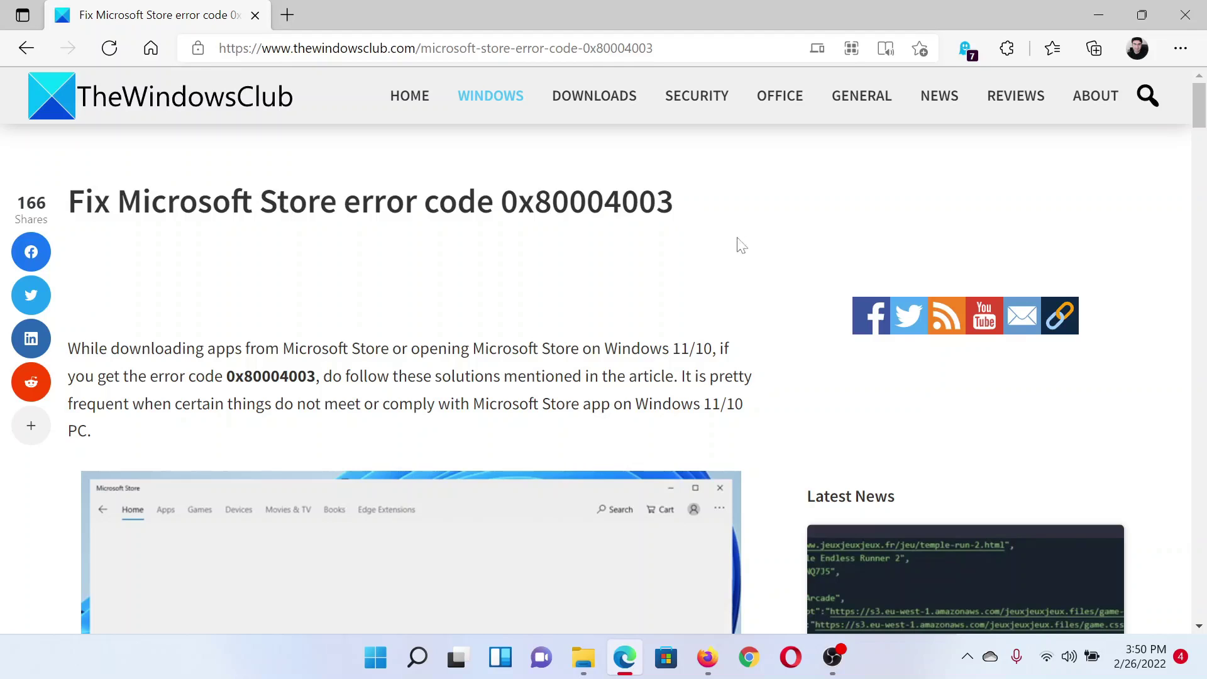
scroll(610, 420, "down", 6)
scroll(609, 414, "down", 5)
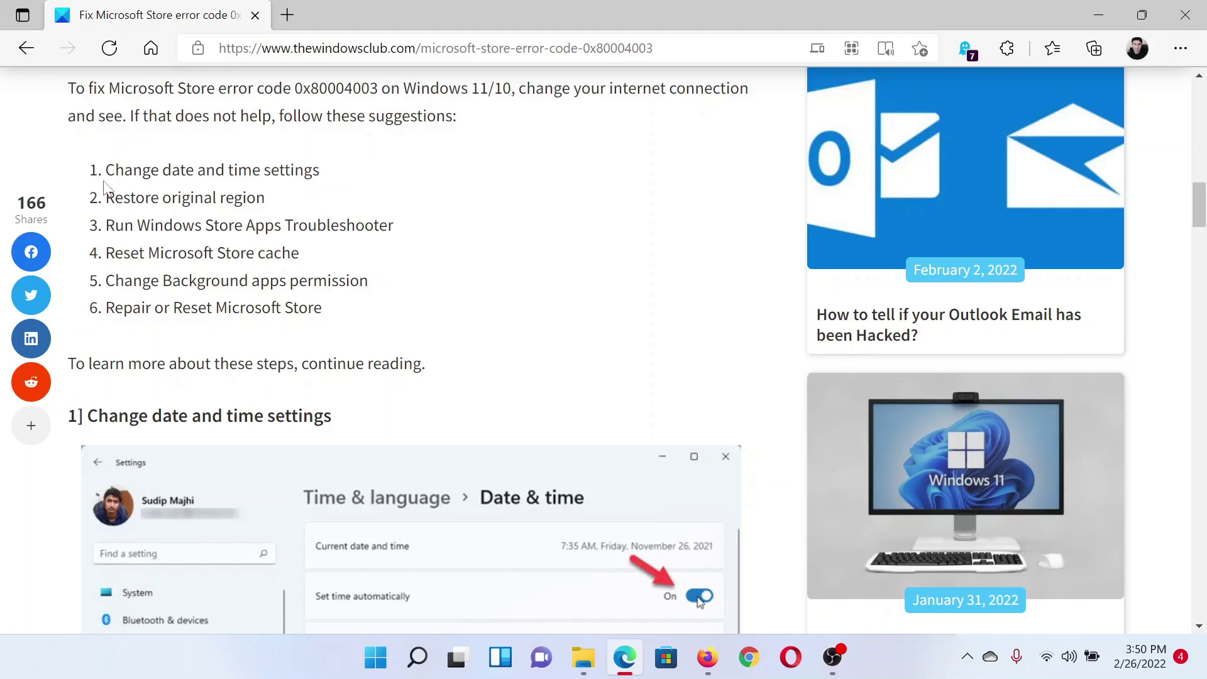
Step: Confirm Date & time sets time automatically with the UTC+05:30 zone, then minimize Settings
right_click(384, 667)
left_click(368, 459)
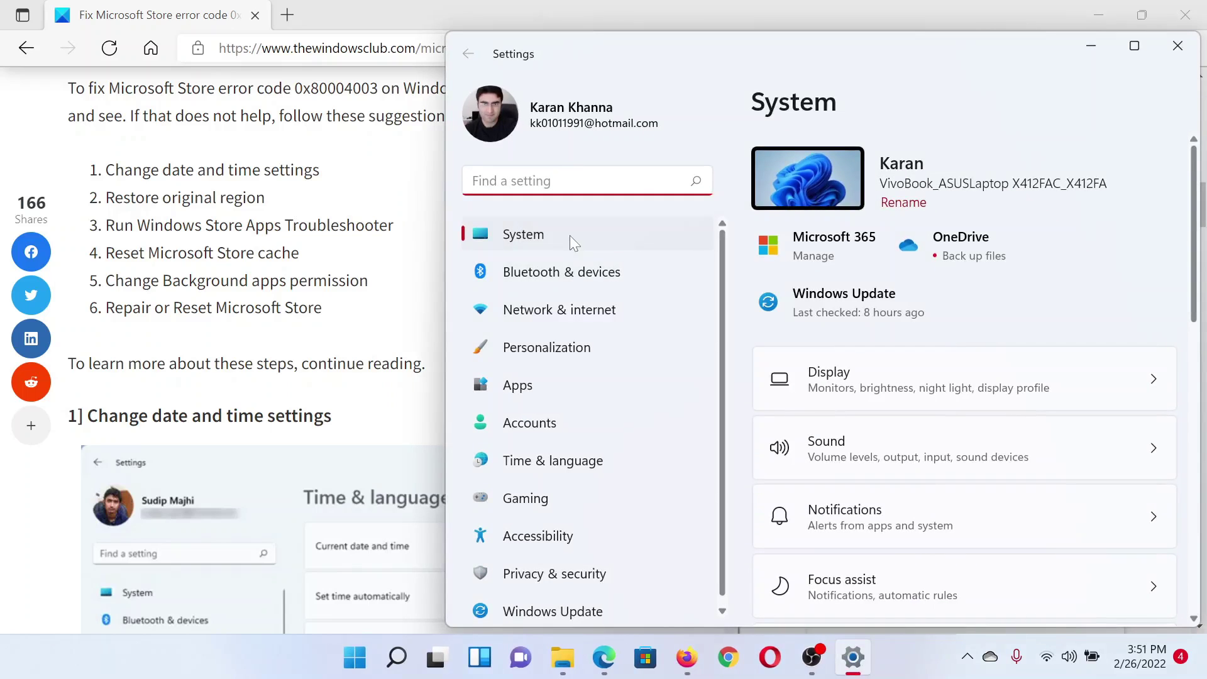
left_click(562, 468)
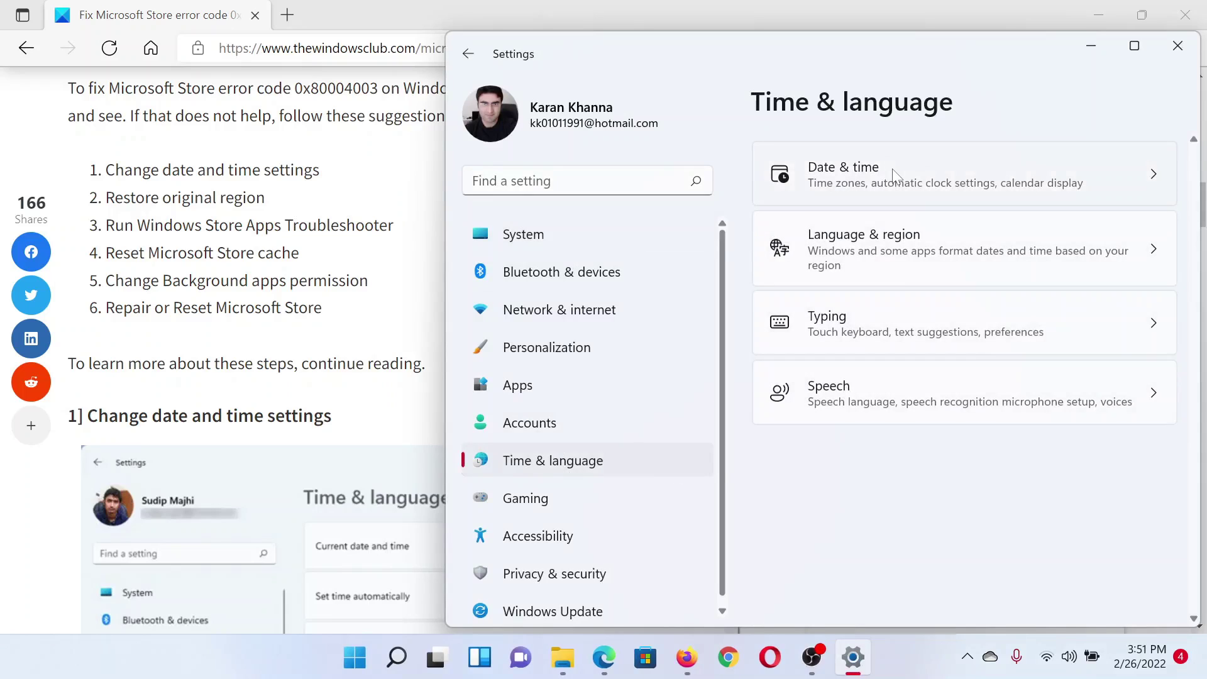
left_click(893, 176)
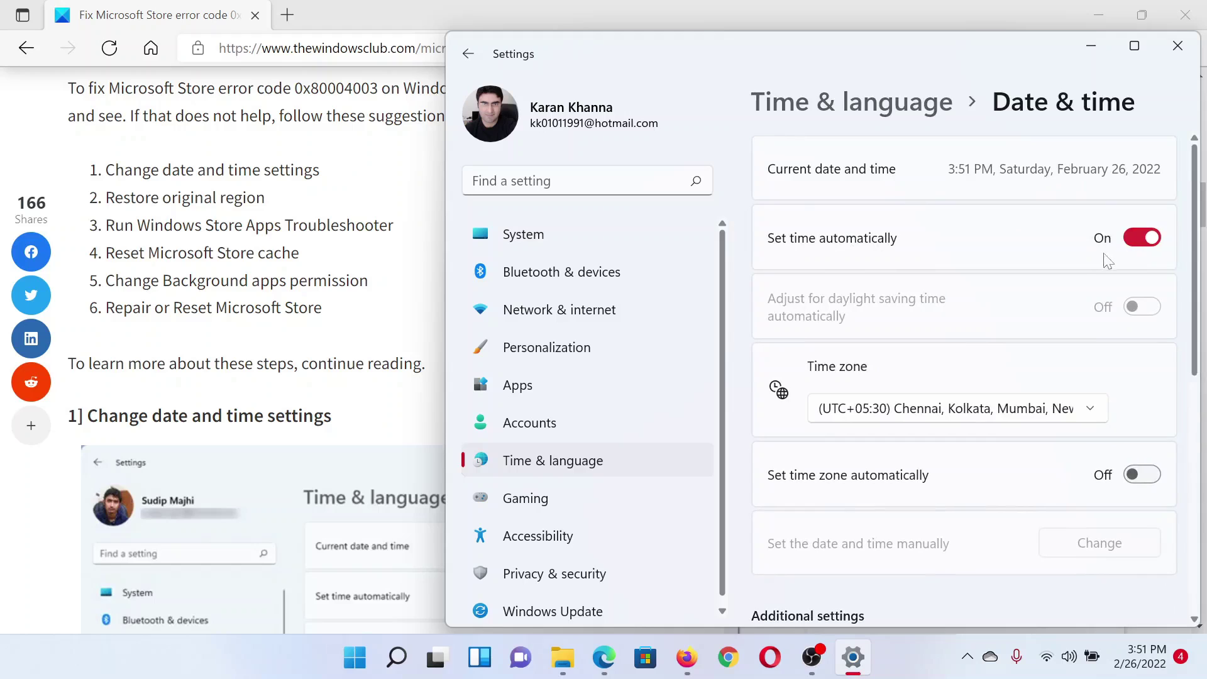
left_click(905, 414)
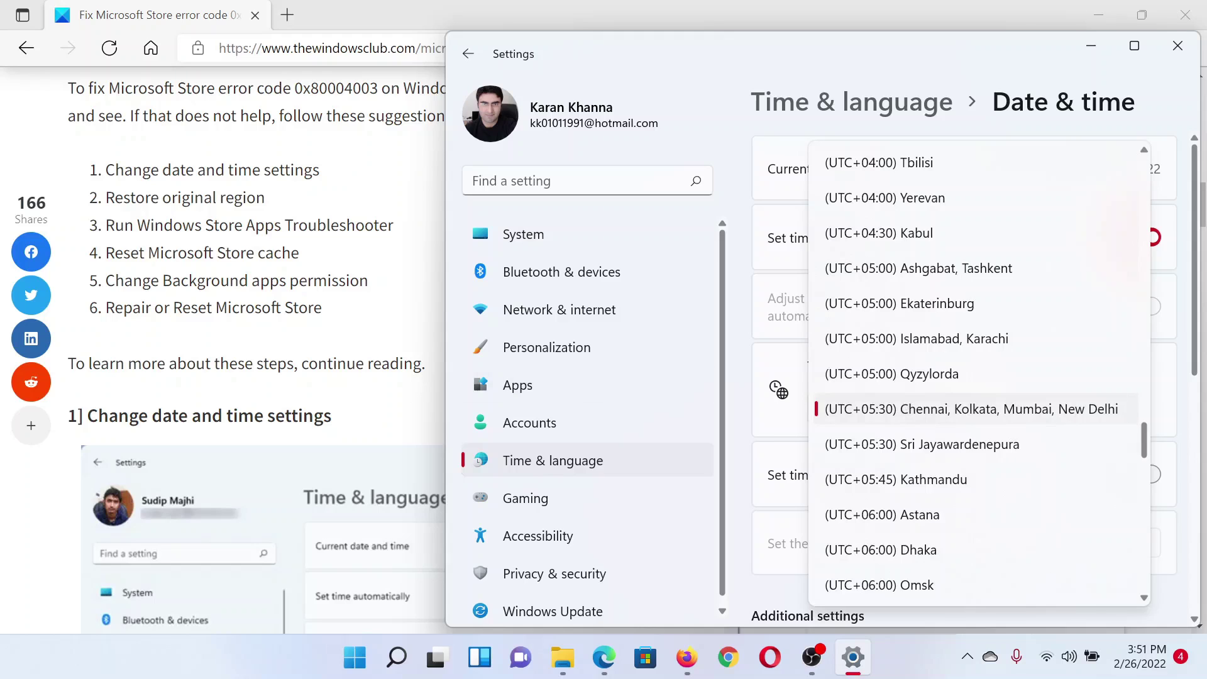
left_click(215, 270)
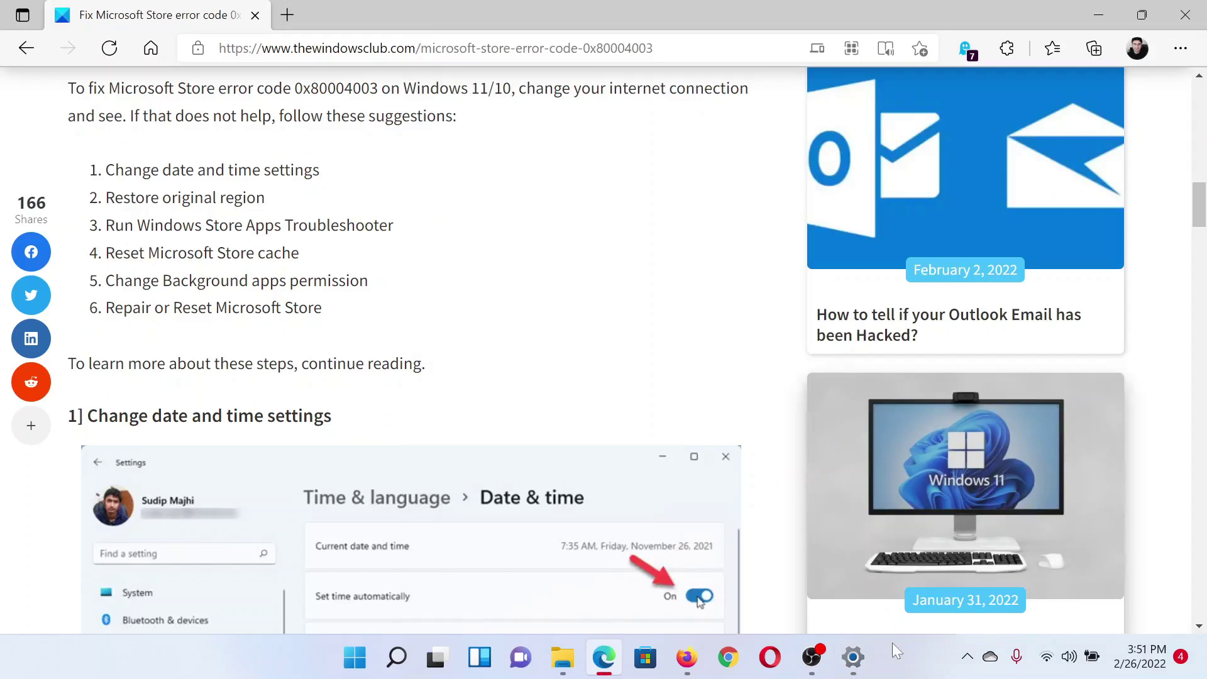
Step: Reopen Settings and go to System > Troubleshoot > Other troubleshooters to find Windows Store Apps
right_click(357, 659)
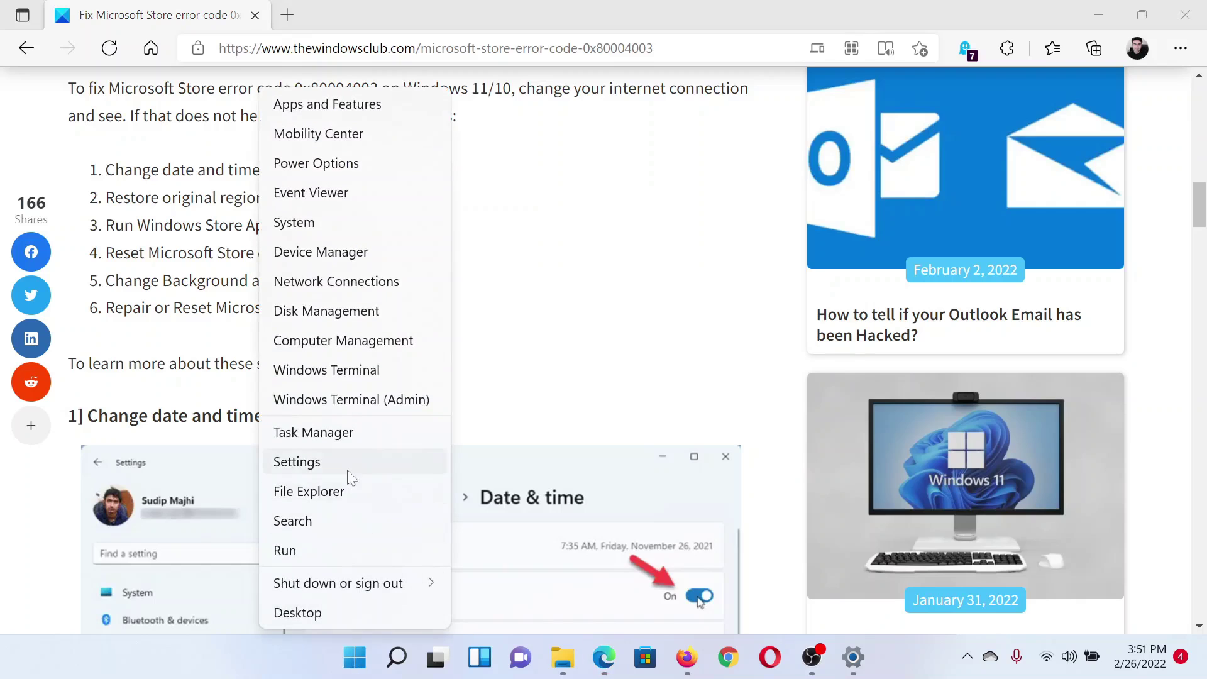
left_click(347, 461)
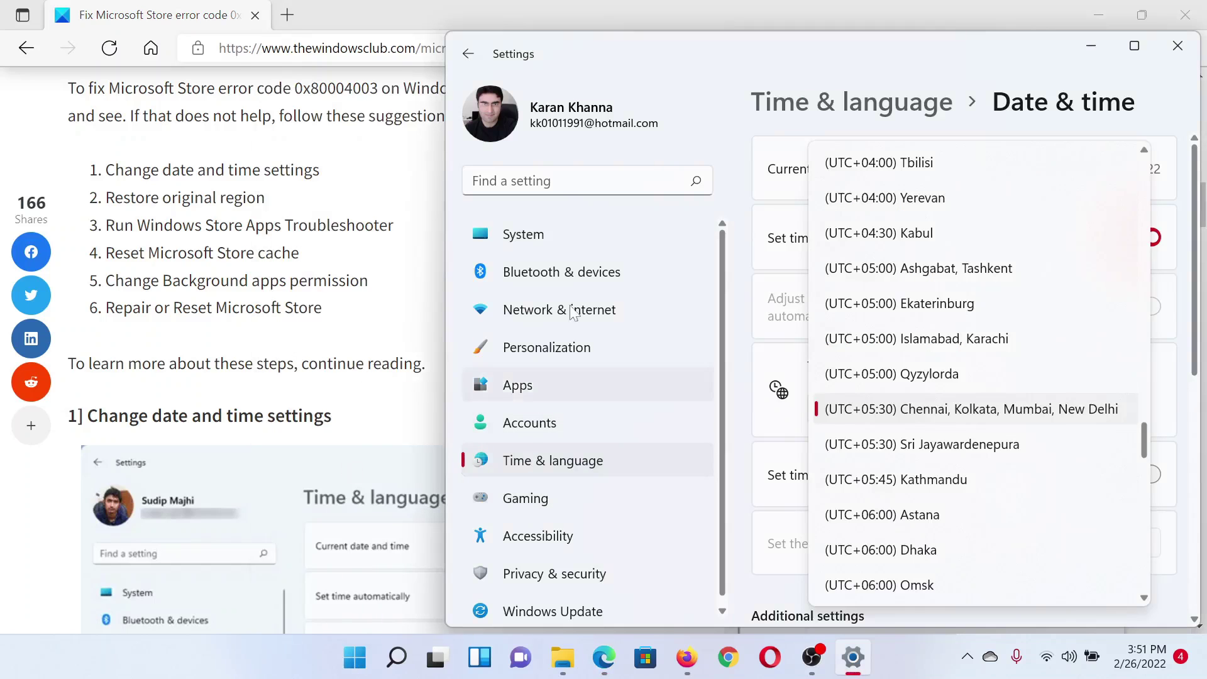
left_click(572, 234)
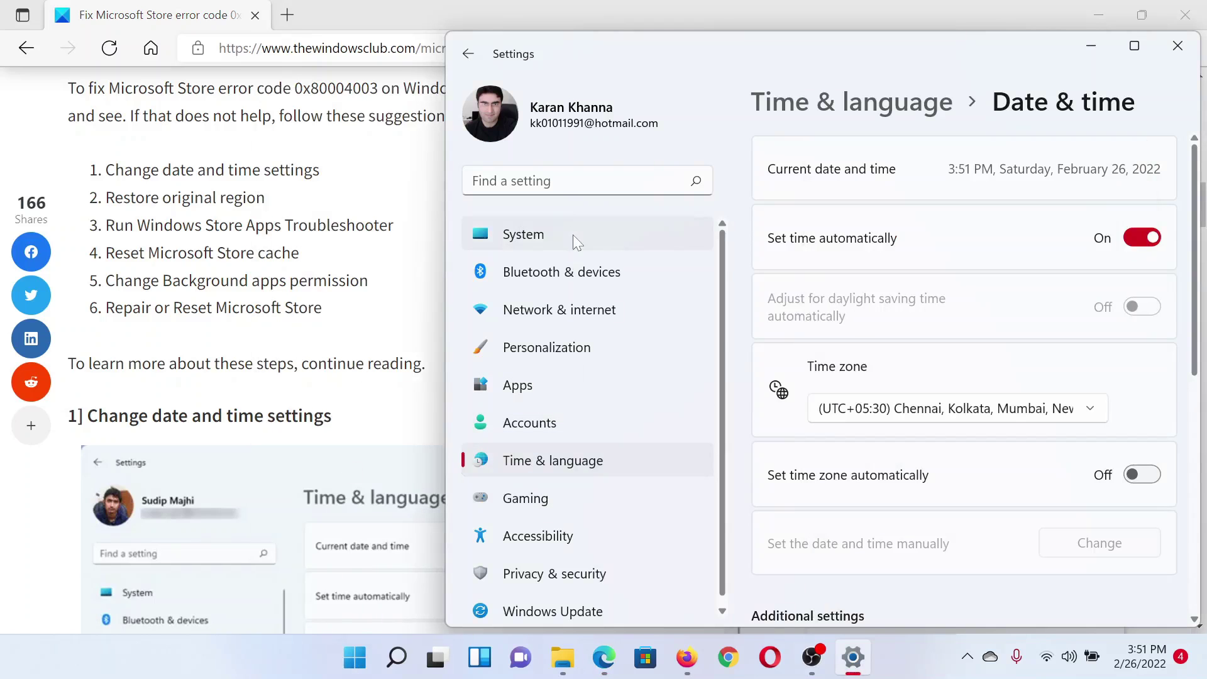
left_click(558, 248)
scroll(984, 484, "down", 5)
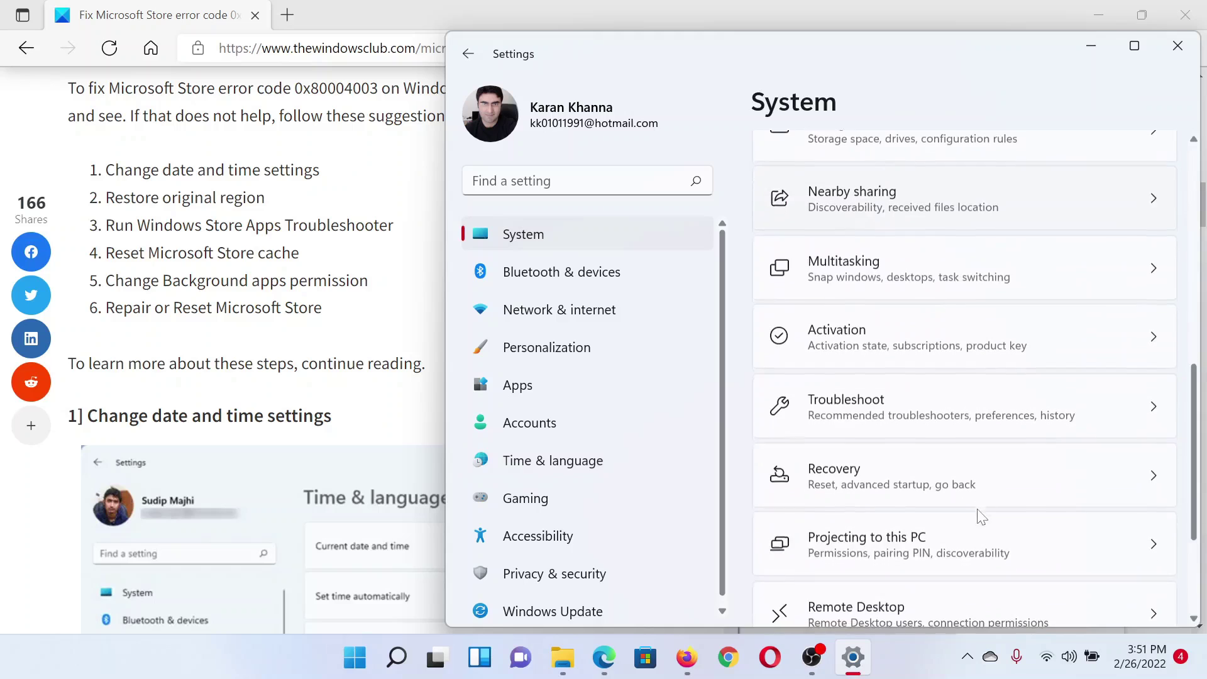
left_click(894, 420)
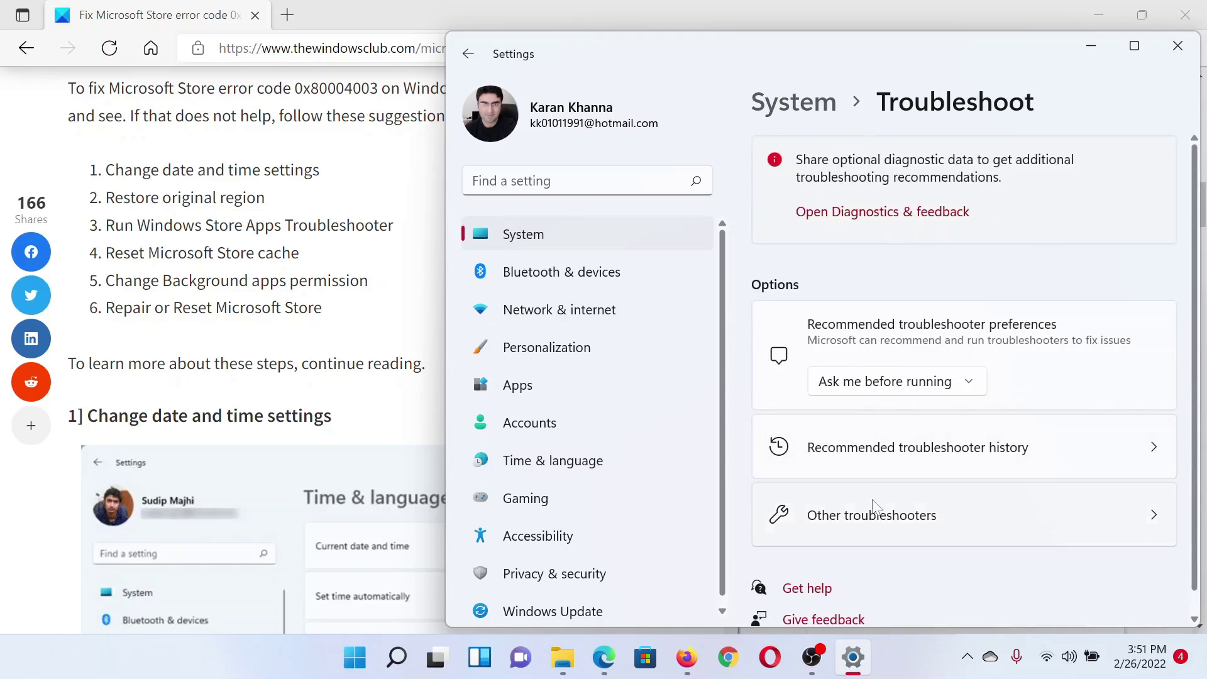
left_click(875, 520)
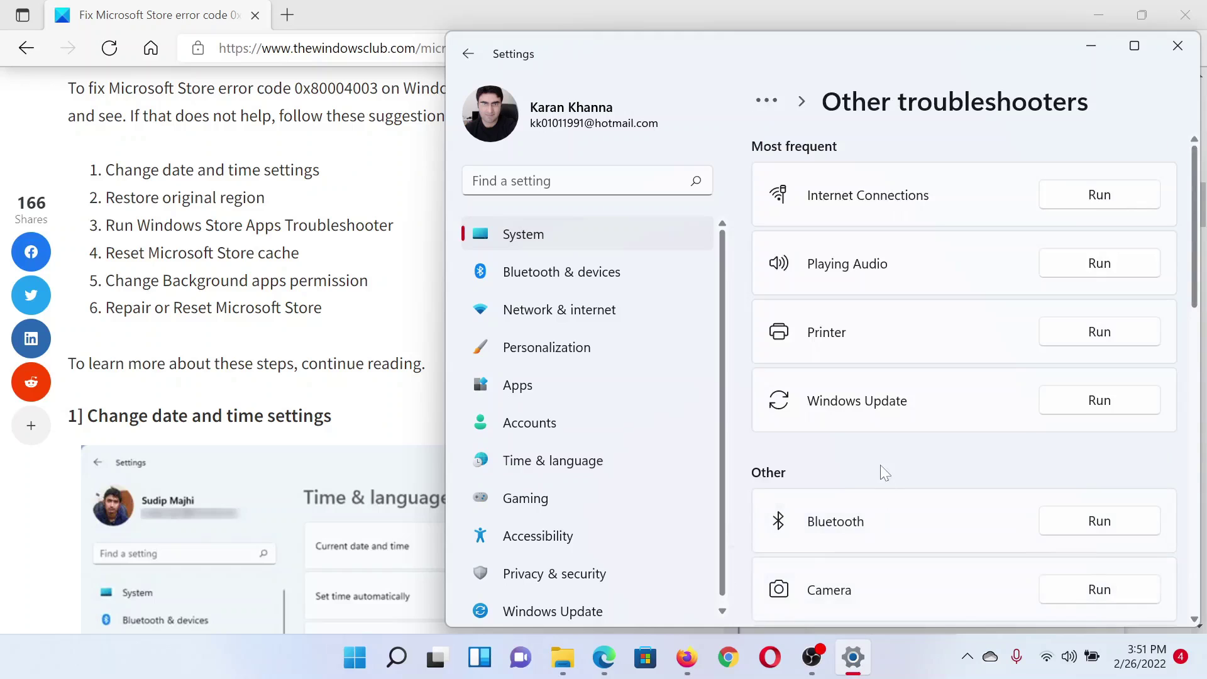
scroll(883, 471, "down", 5)
scroll(884, 472, "down", 3)
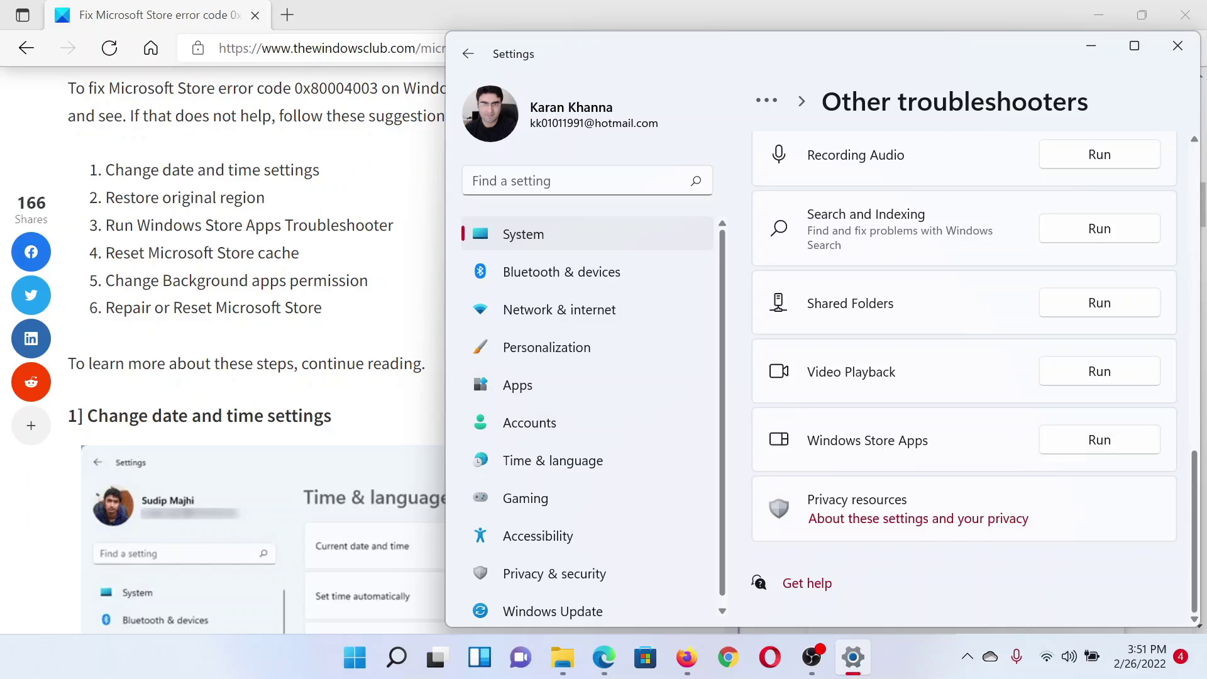
Step: Run wsreset from the Run dialog, then scroll the Edge article back to its top
key("alt+Tab")
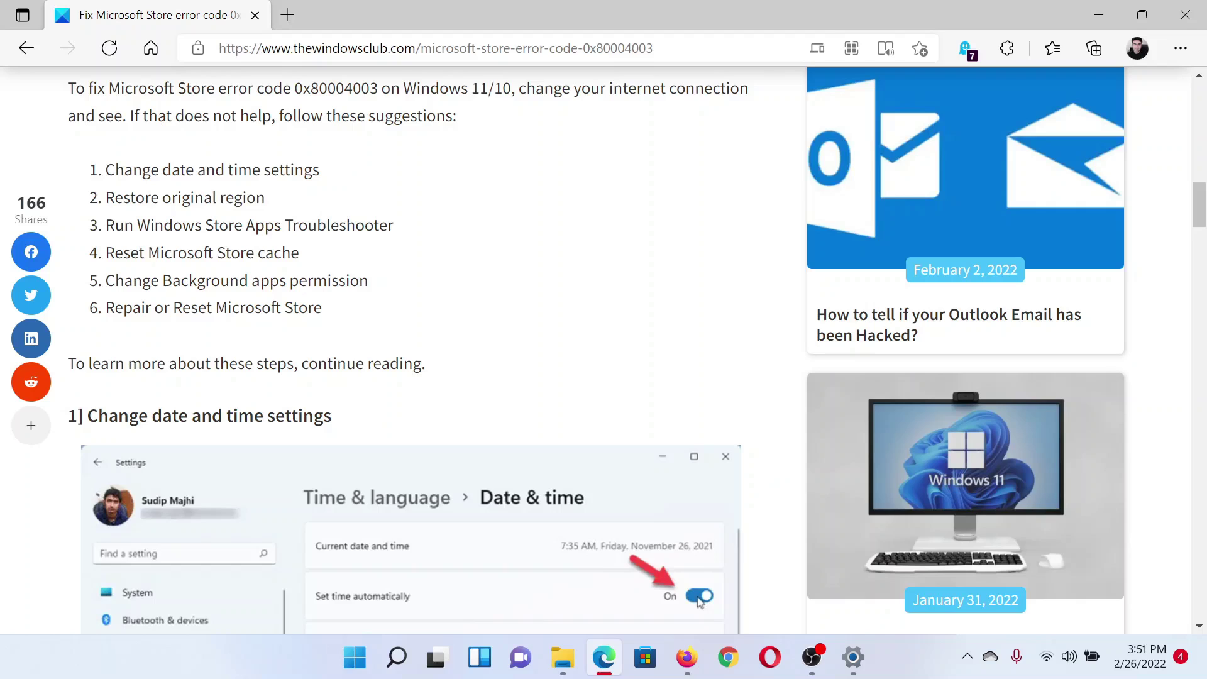
key("super+r")
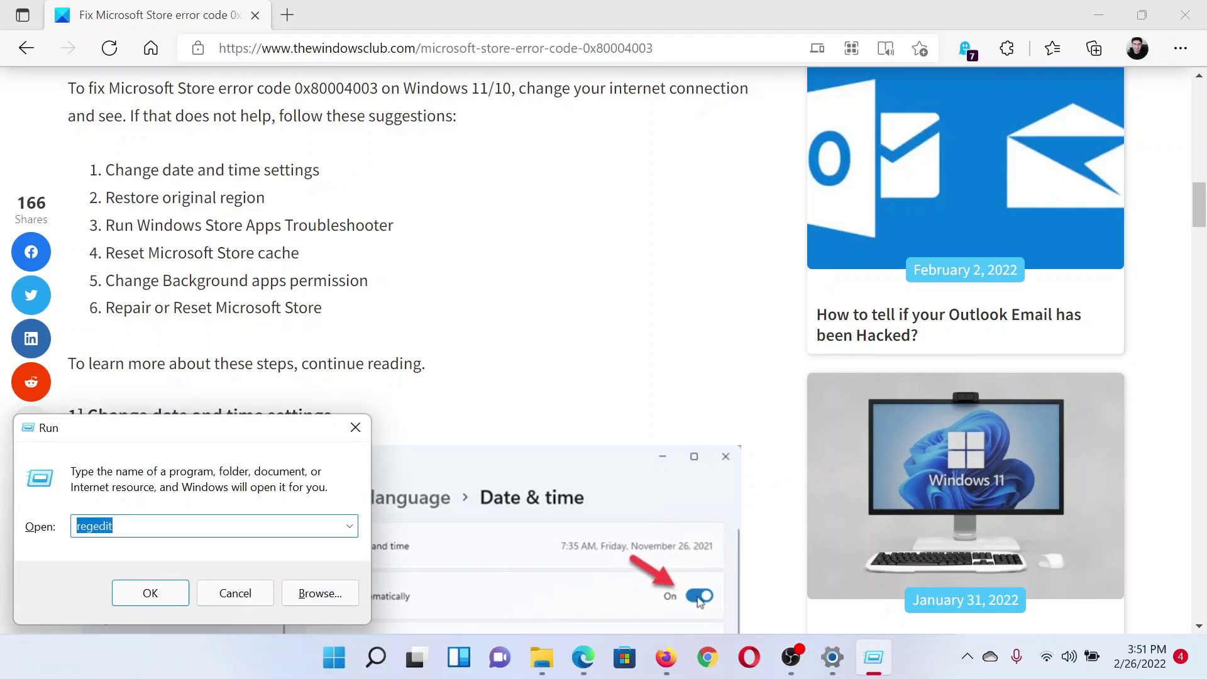
type("wsr")
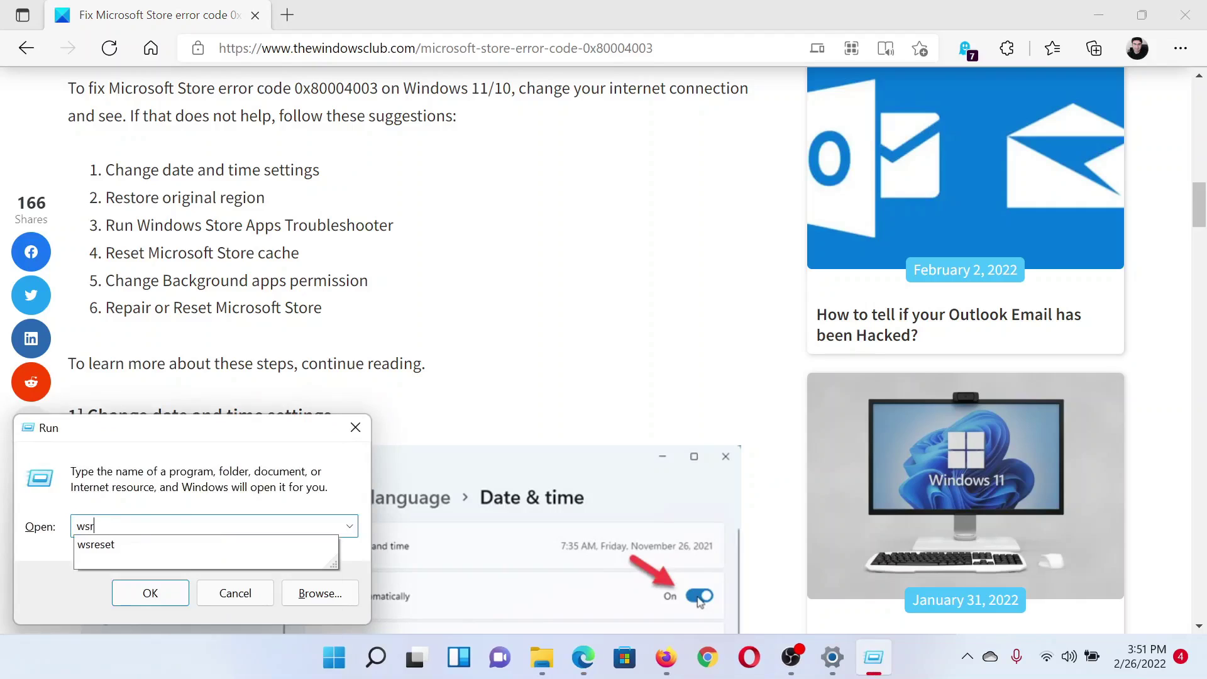
type("eset")
key("Return")
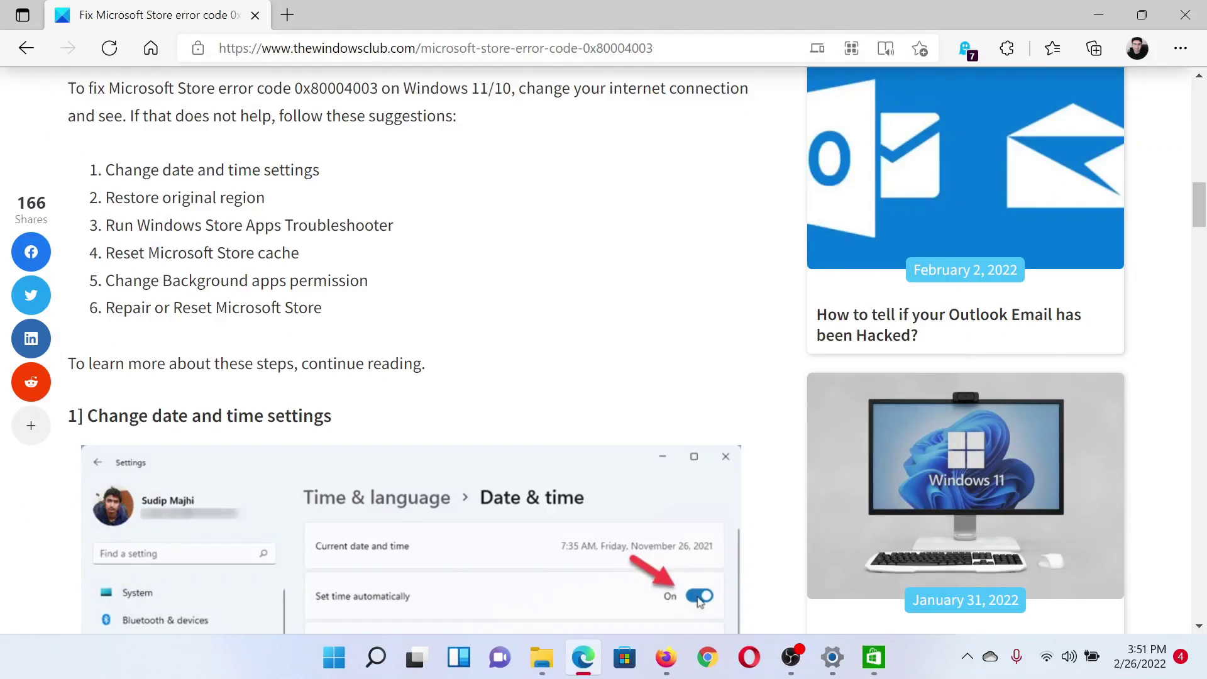
key("Home")
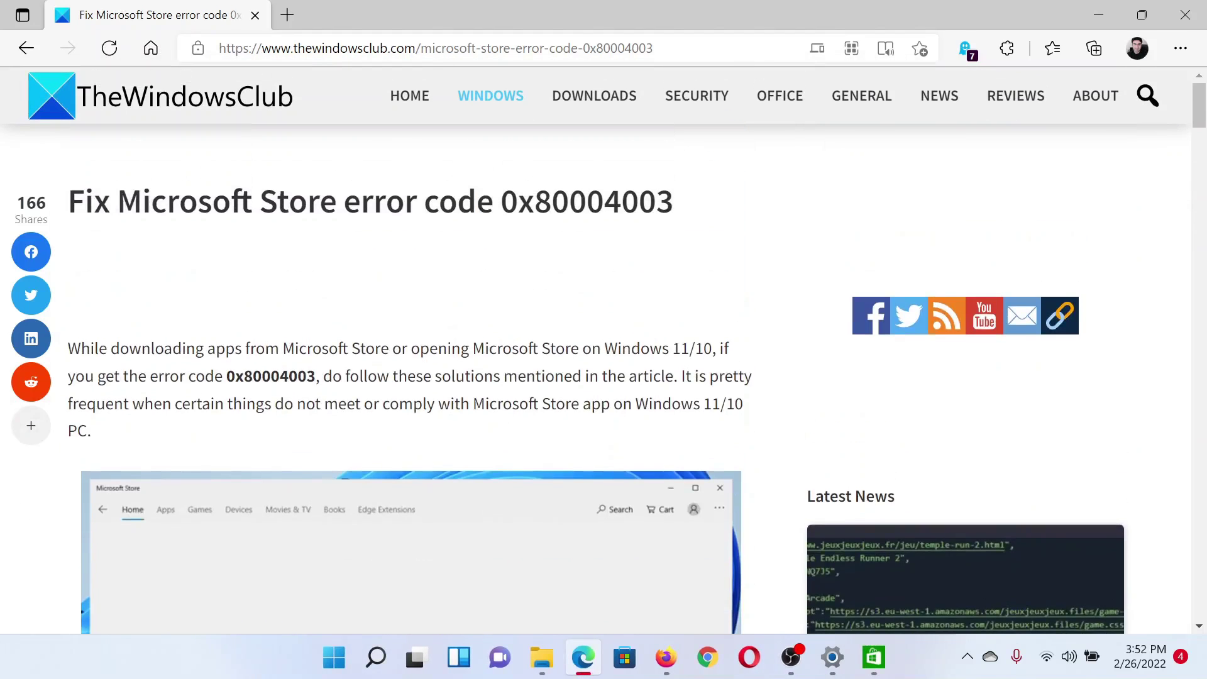